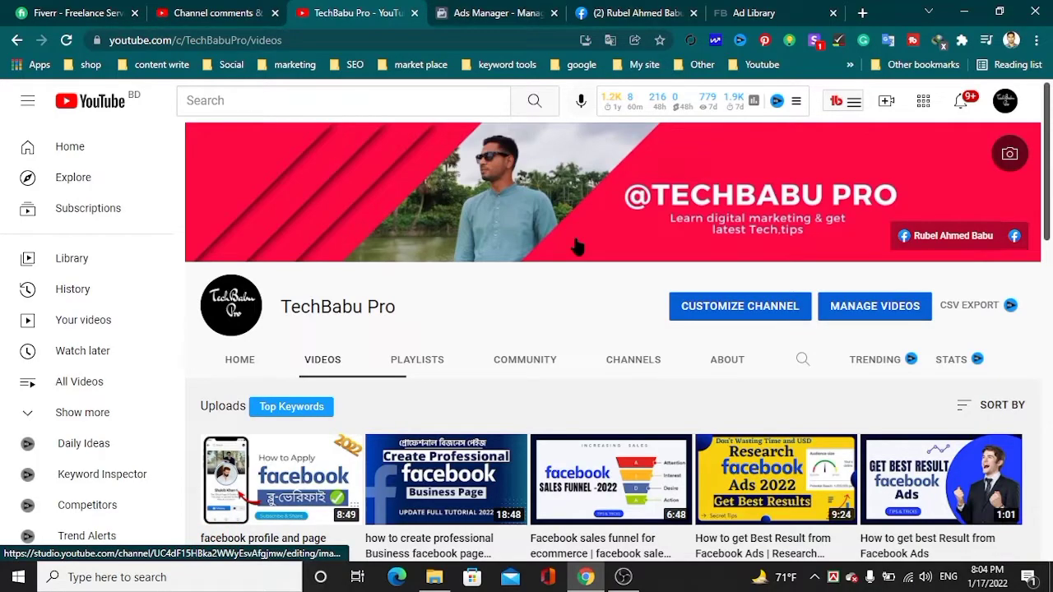
# - Look through the recent posts and page information on the Facebook business page
pyautogui.click(633, 15)
pyautogui.scroll(-4, 803, 427)
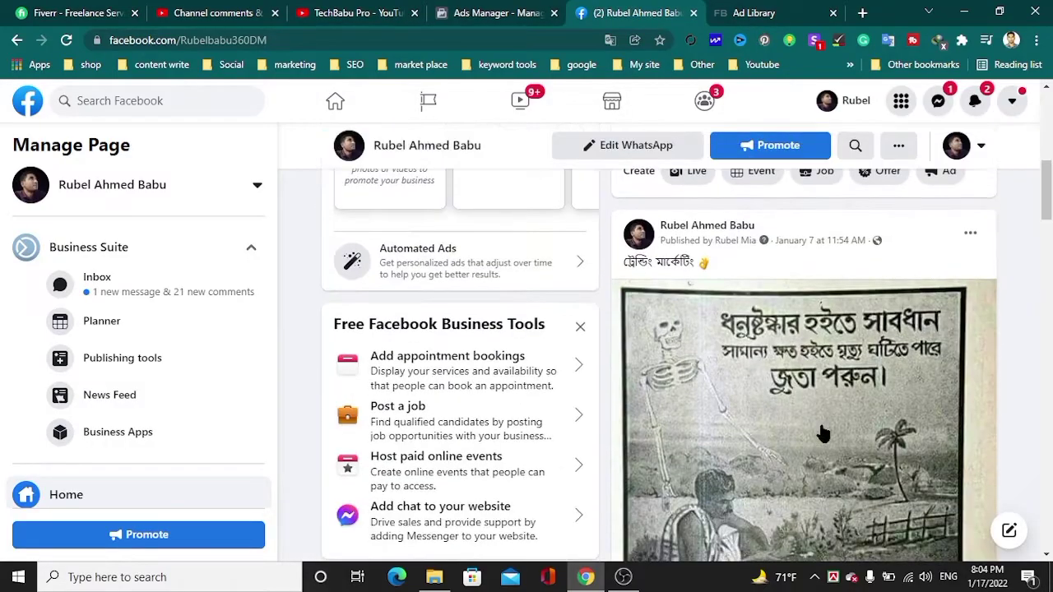
pyautogui.scroll(-10, 802, 428)
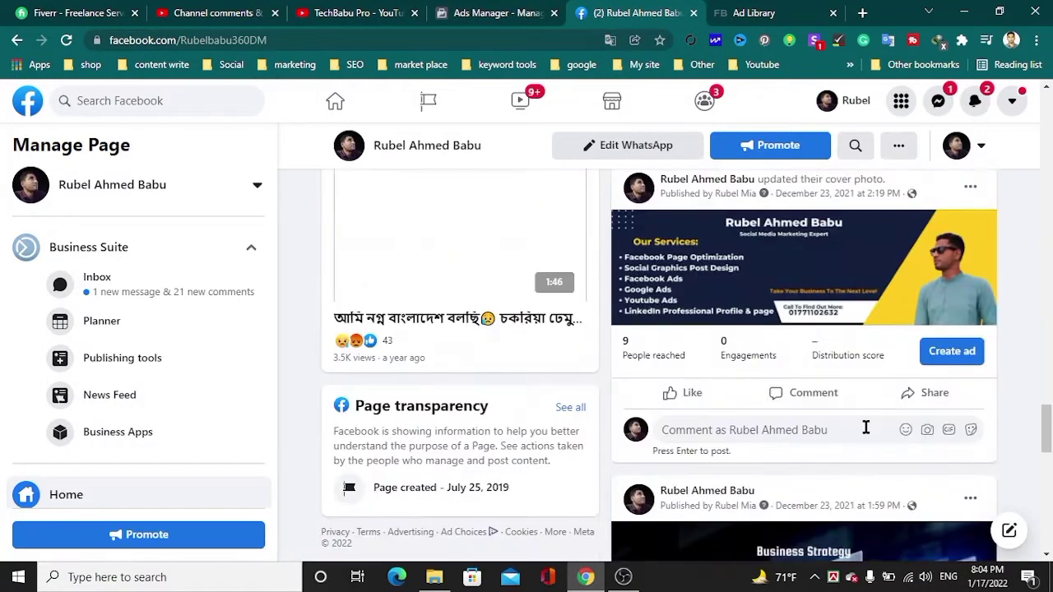
pyautogui.scroll(4, 865, 427)
pyautogui.scroll(-1, 863, 428)
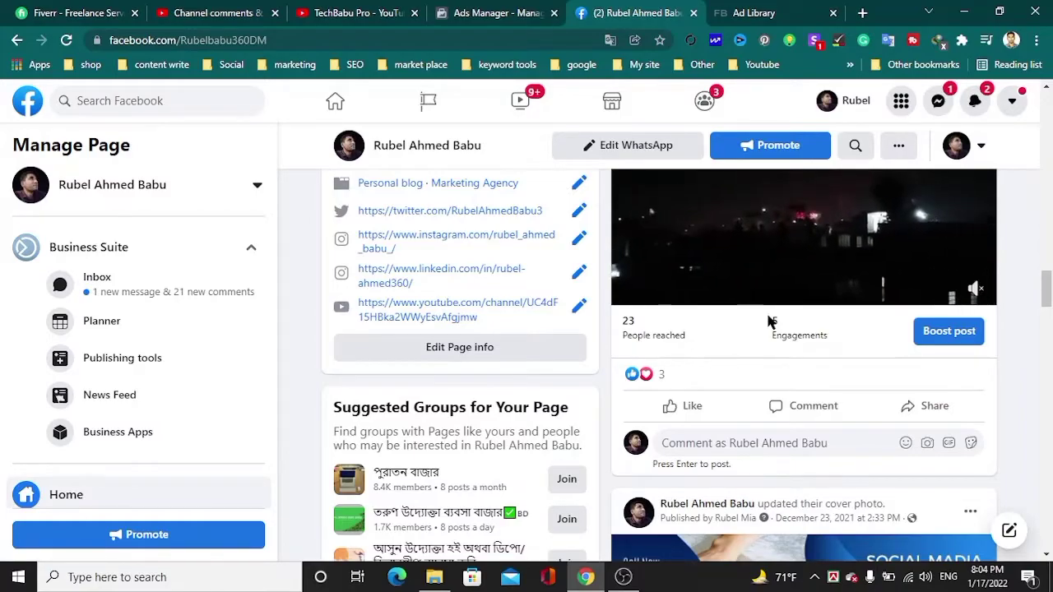
pyautogui.scroll(1, 826, 335)
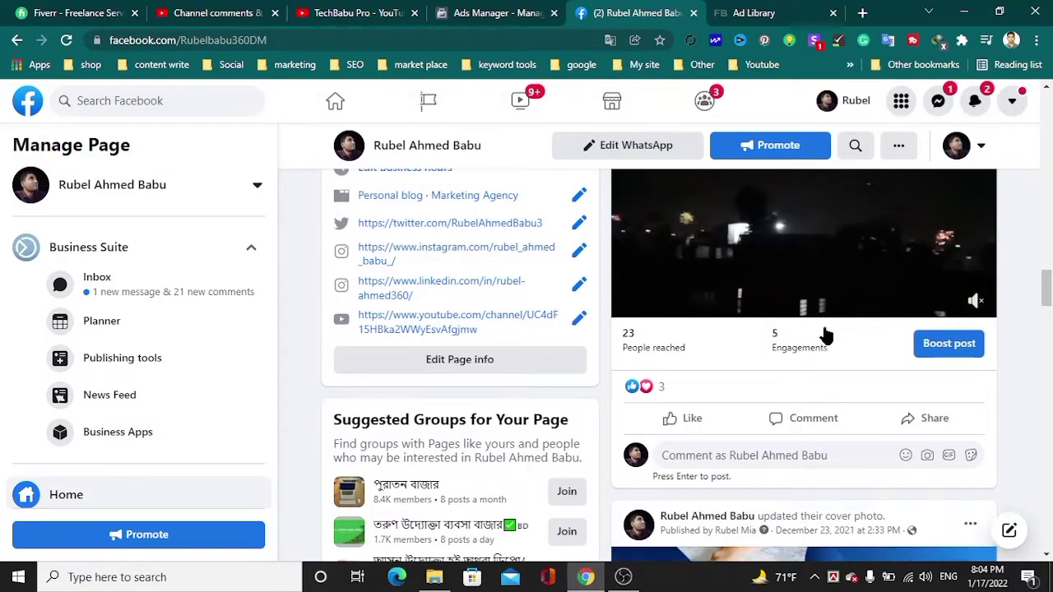
pyautogui.scroll(2, 826, 335)
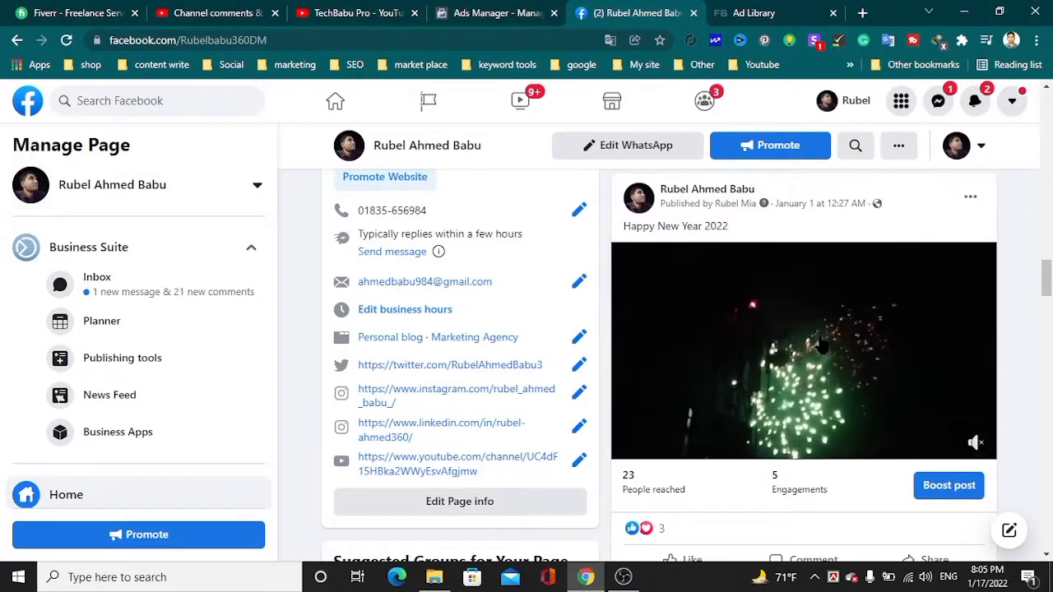
pyautogui.scroll(-3, 814, 338)
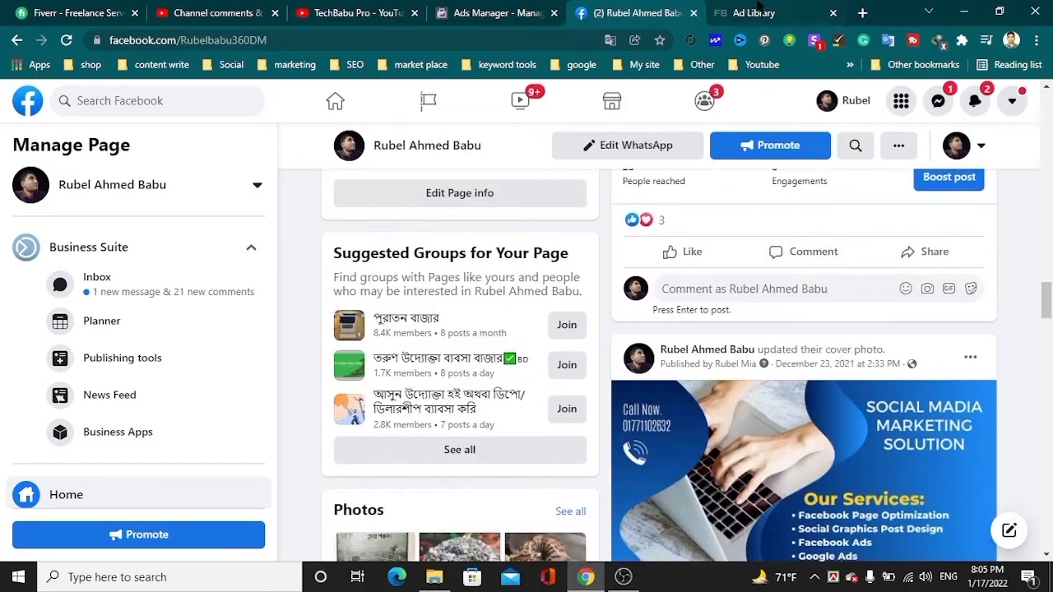
# - Look at the Add Media and Create Video options for New Messages Ad in Ads Manager
pyautogui.click(505, 11)
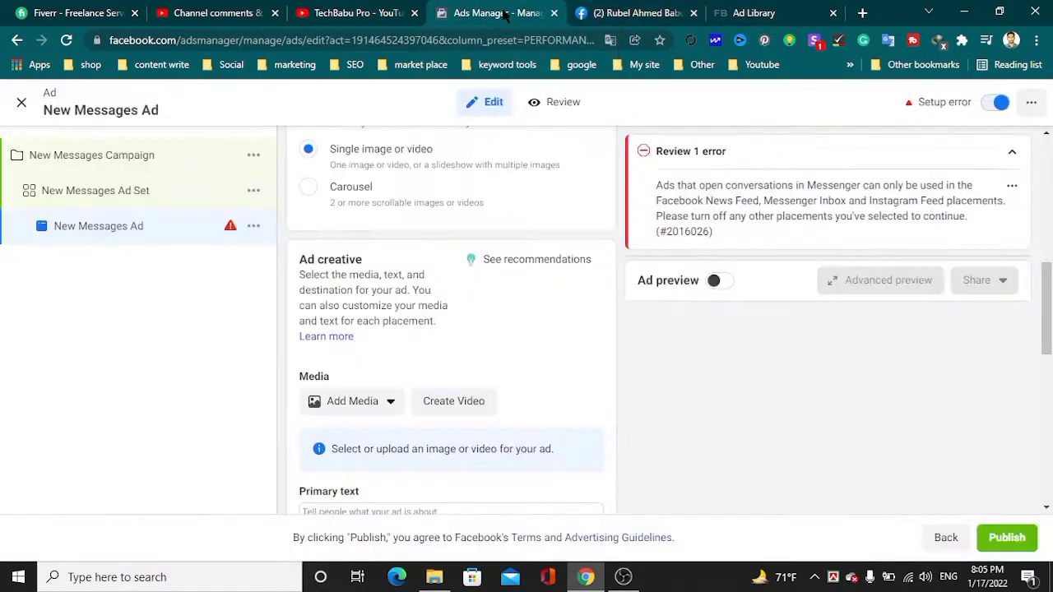
pyautogui.scroll(-2, 466, 400)
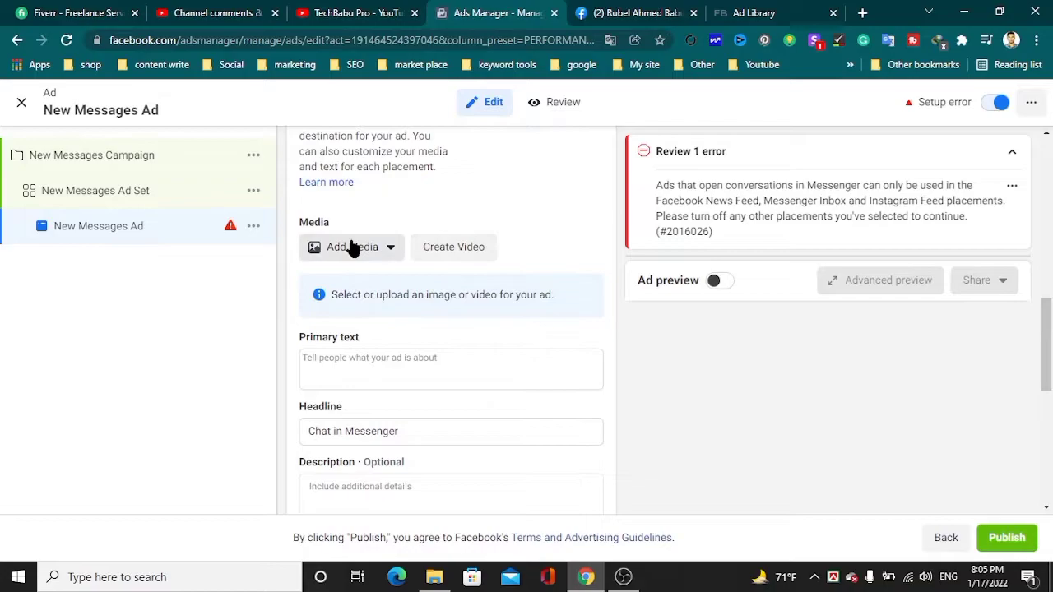
pyautogui.click(353, 247)
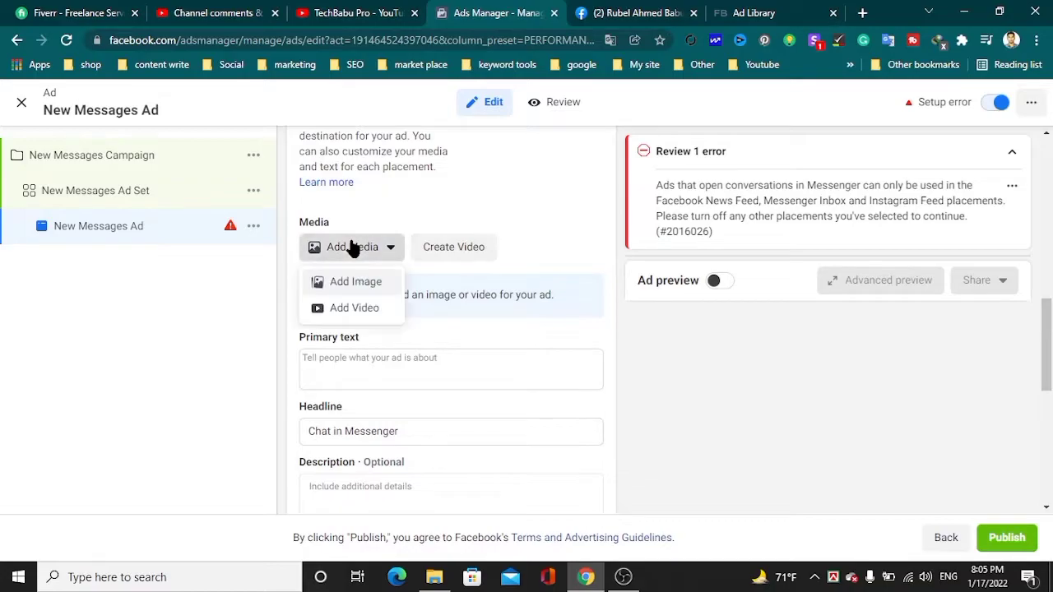
pyautogui.click(467, 245)
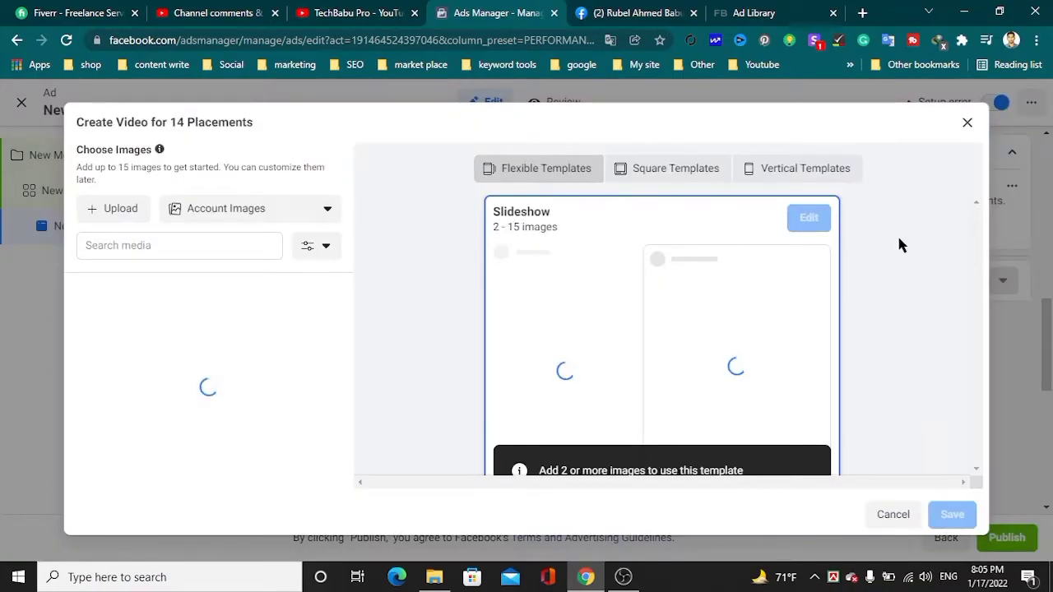
pyautogui.click(967, 123)
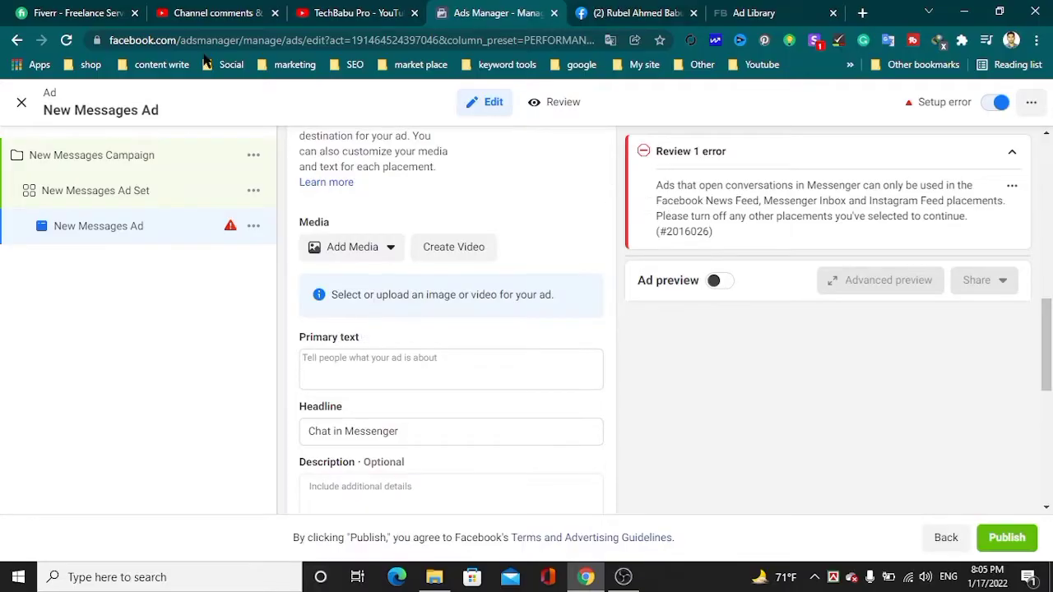
# - Open the bookmarked Facebook Ad Library in a new browser tab and switch to it
pyautogui.click(231, 64)
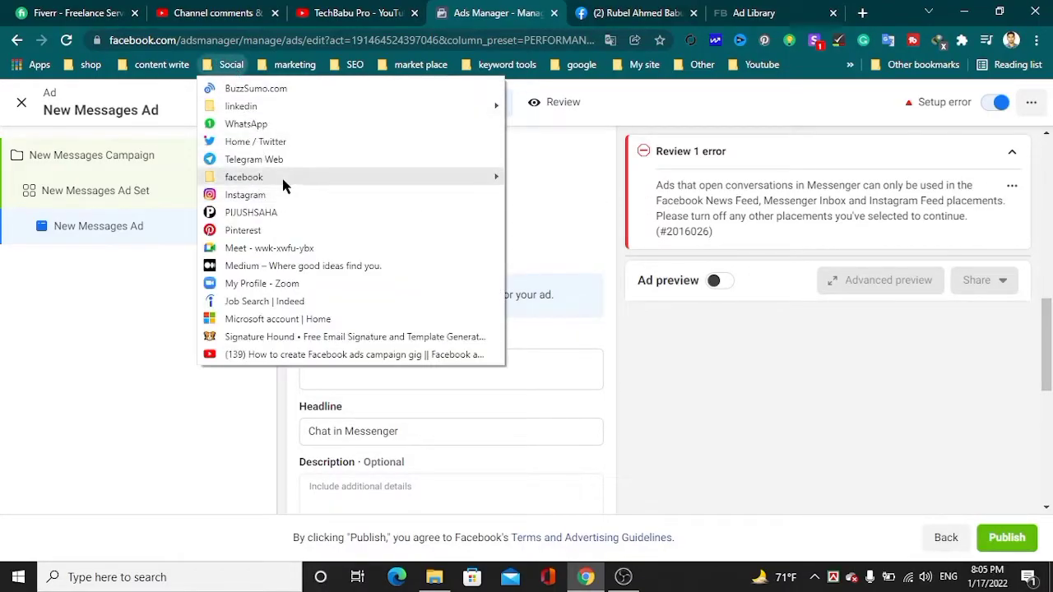
pyautogui.moveTo(282, 181)
pyautogui.rightClick(606, 51)
pyautogui.click(646, 63)
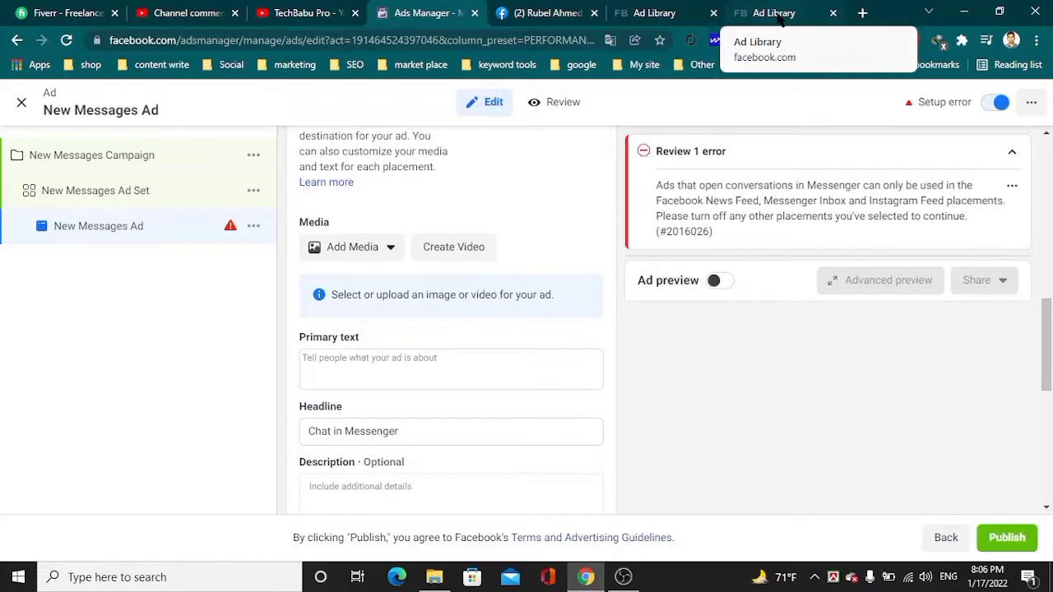
pyautogui.click(782, 18)
# - Set the ad category to All ads for Bangladesh and run the recent search "gadgets"
pyautogui.scroll(-2, 451, 259)
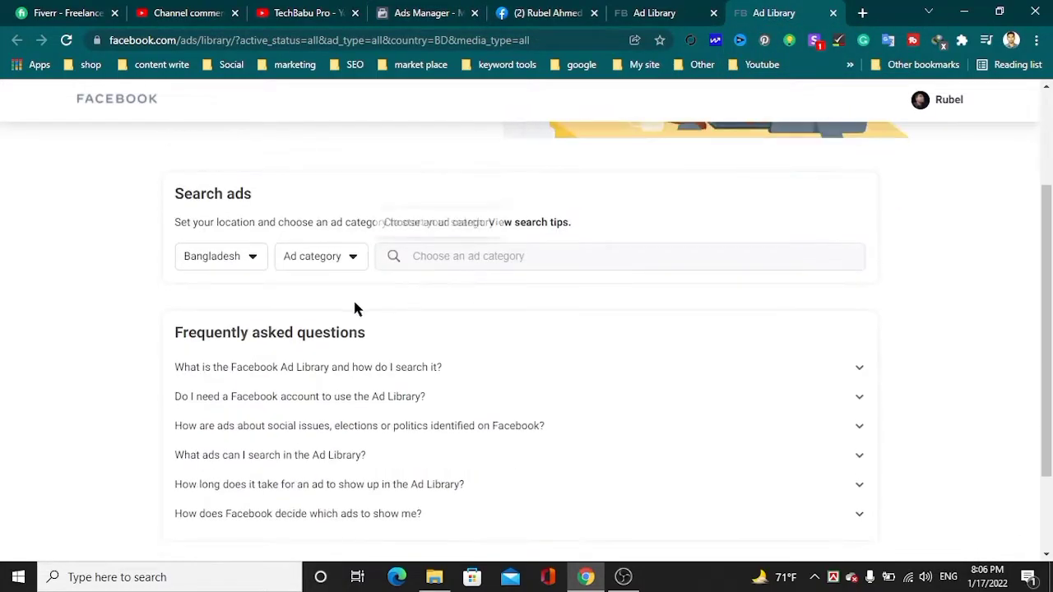
pyautogui.click(218, 260)
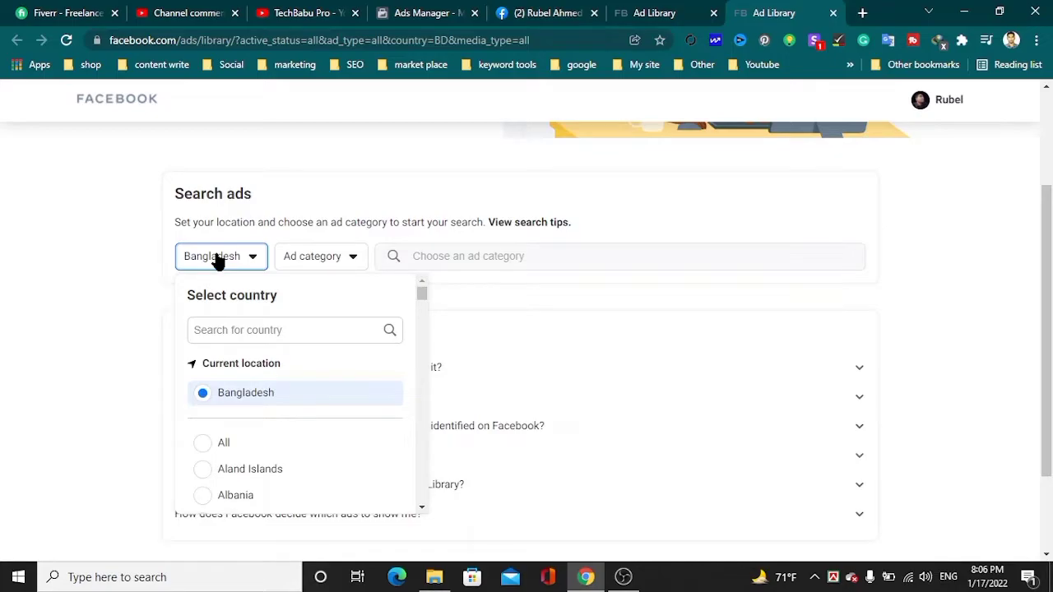
pyautogui.click(325, 261)
pyautogui.click(319, 336)
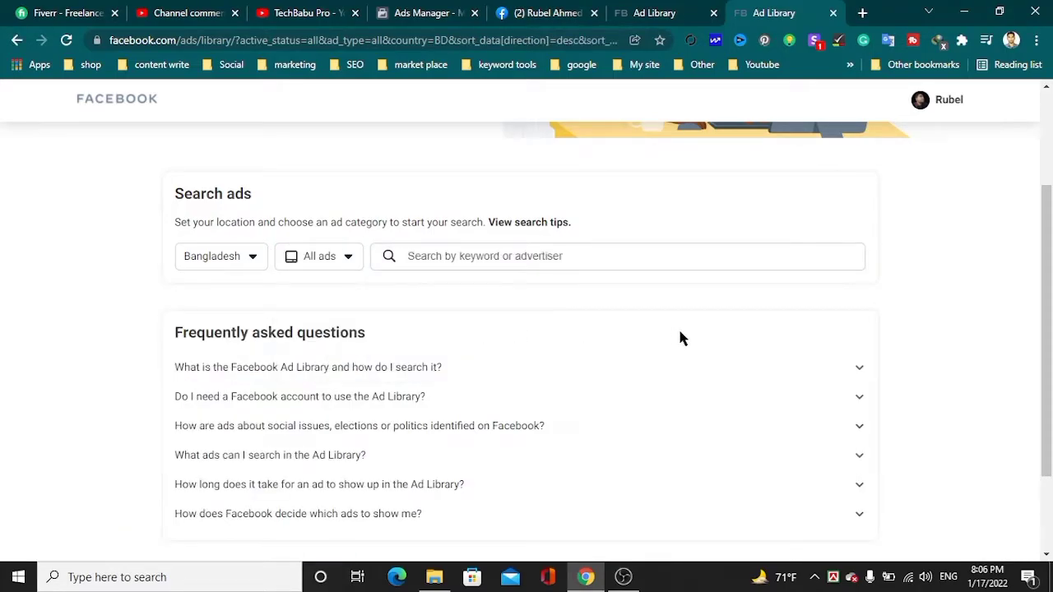
pyautogui.click(536, 256)
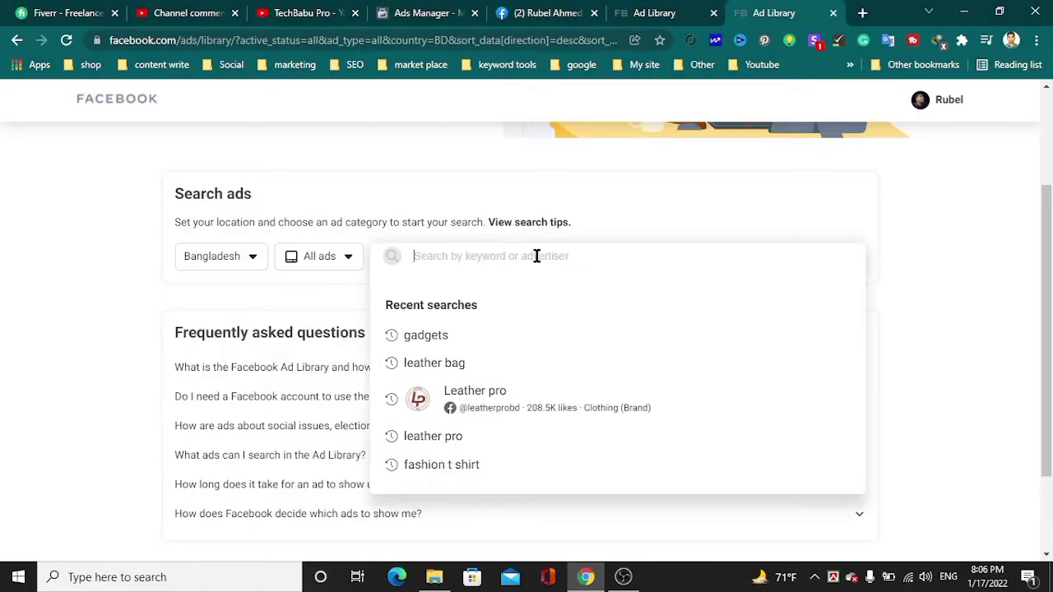
pyautogui.click(433, 344)
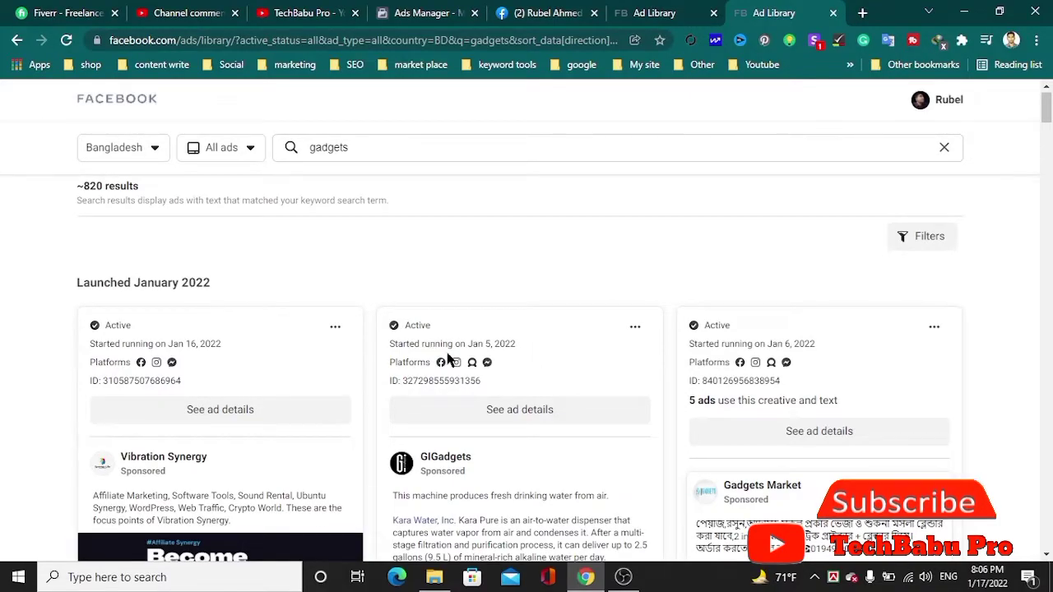
# - Browse the ads launched in January 2022 in the gadgets search results
pyautogui.scroll(-5, 431, 340)
pyautogui.scroll(2, 589, 403)
pyautogui.scroll(-15, 603, 399)
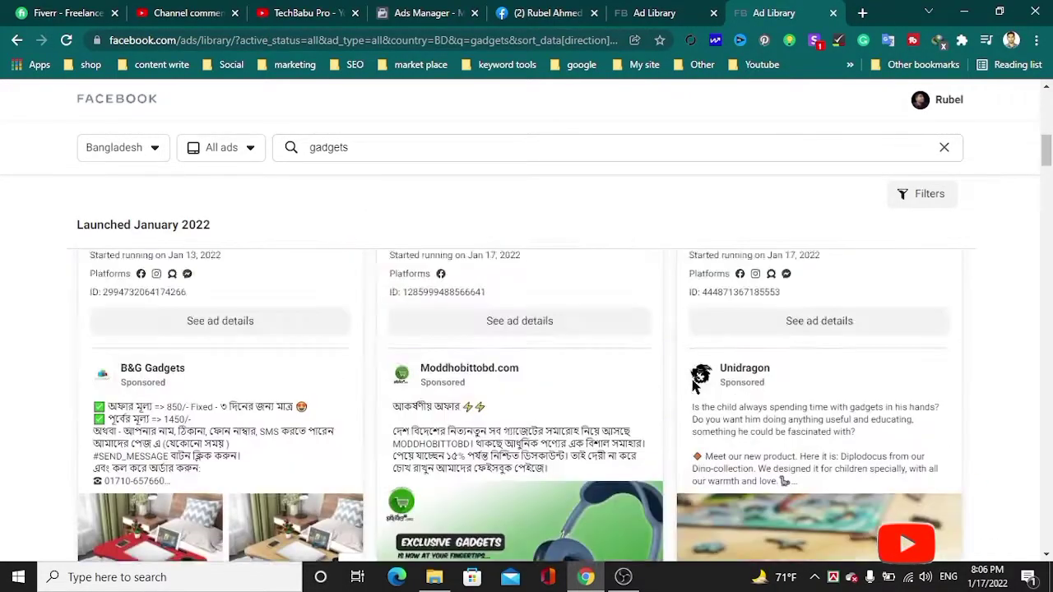
pyautogui.scroll(8, 499, 349)
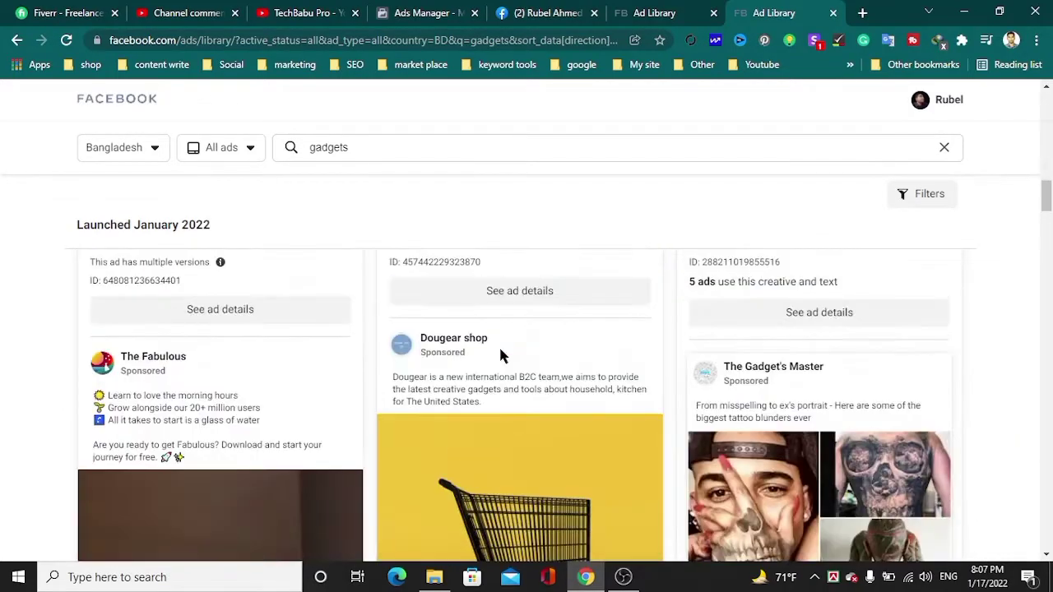
pyautogui.scroll(-3, 498, 350)
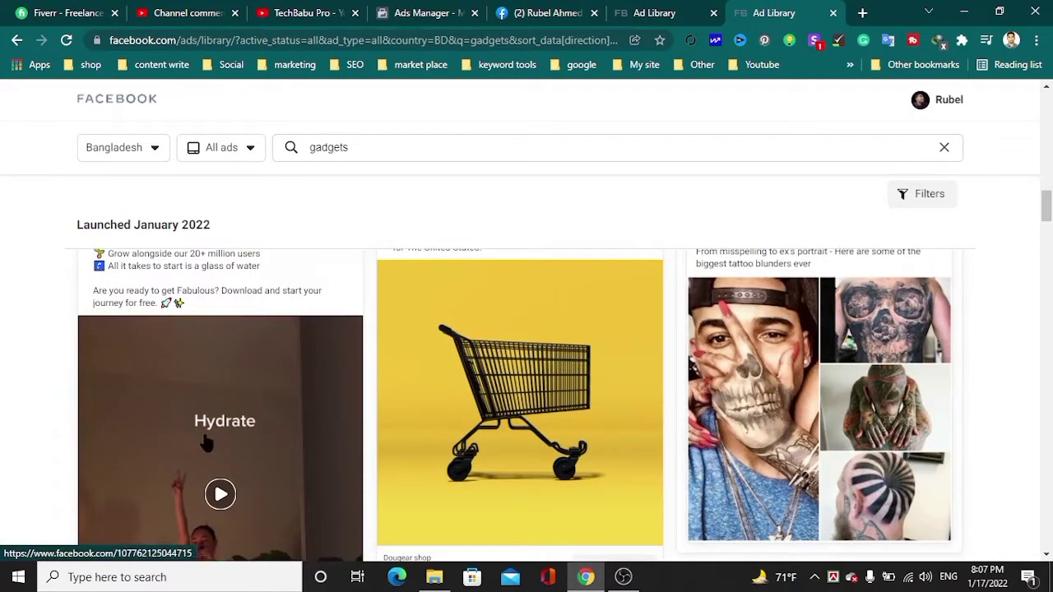
pyautogui.scroll(-2, 576, 381)
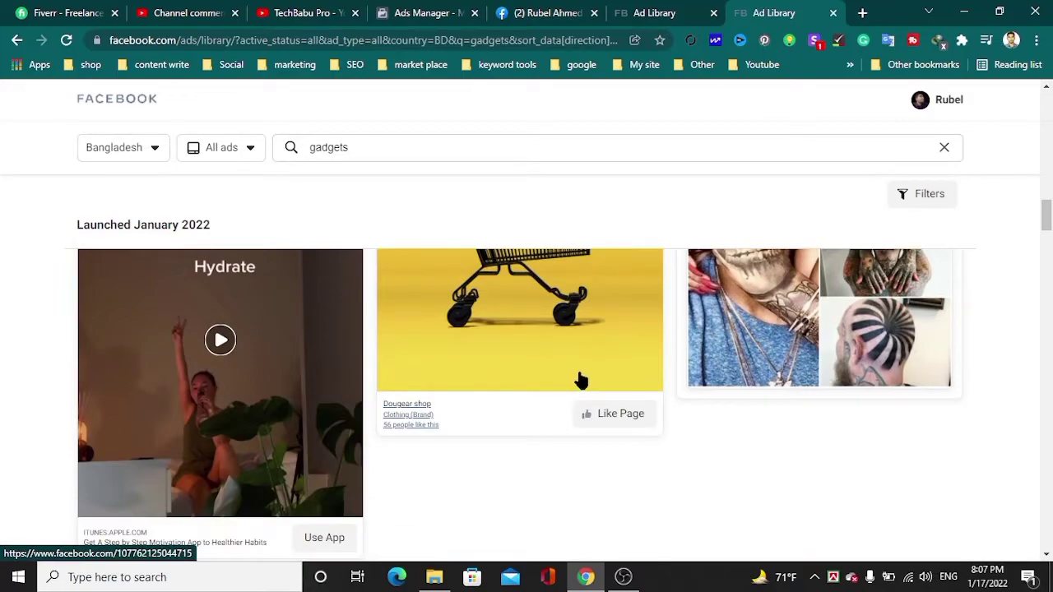
pyautogui.scroll(5, 580, 380)
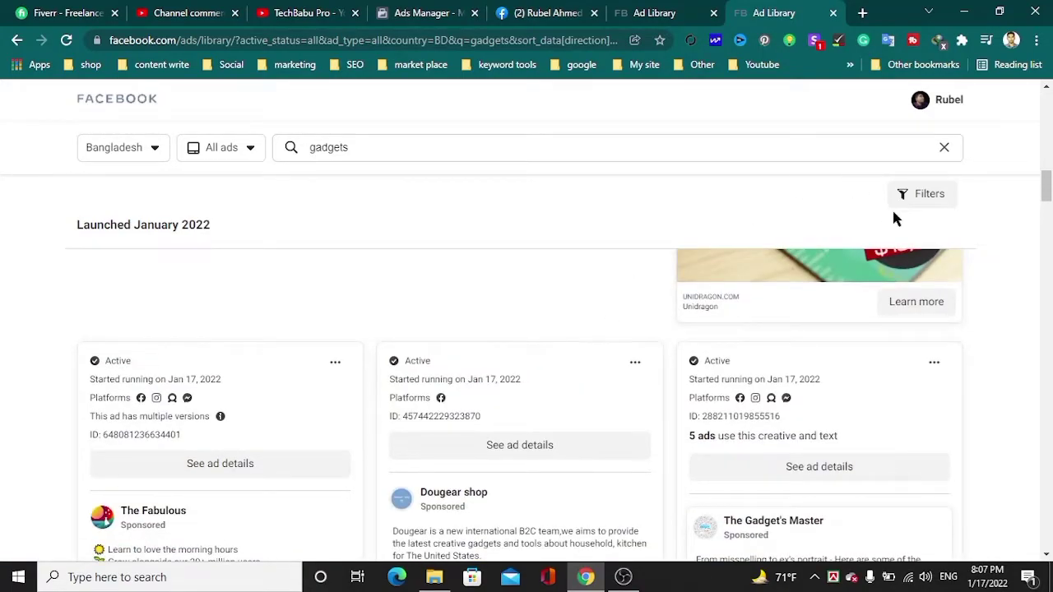
# - Filter the gadgets ads by the media type Videos
pyautogui.click(922, 199)
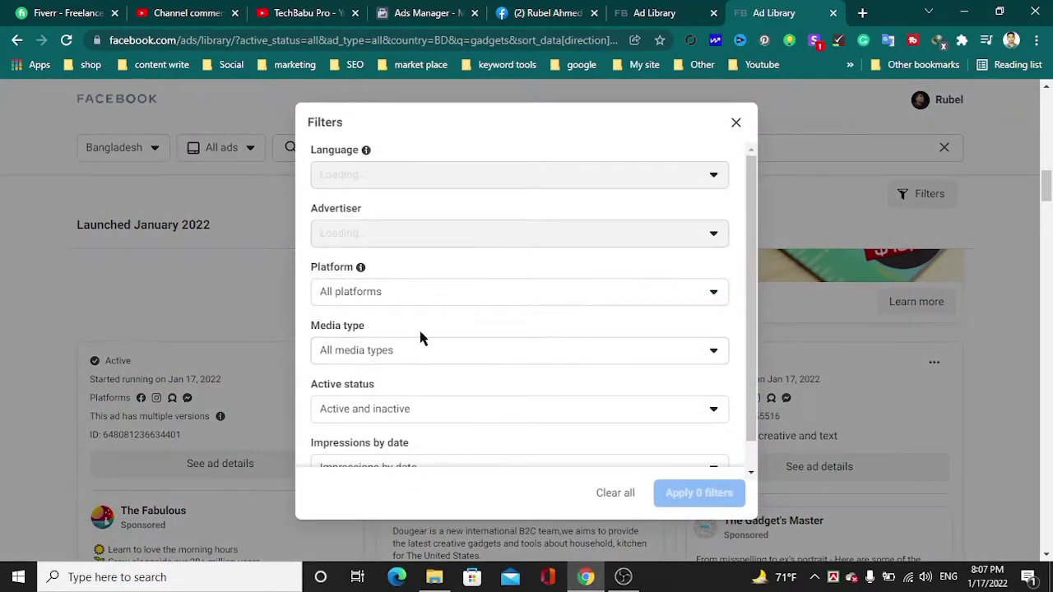
pyautogui.click(458, 356)
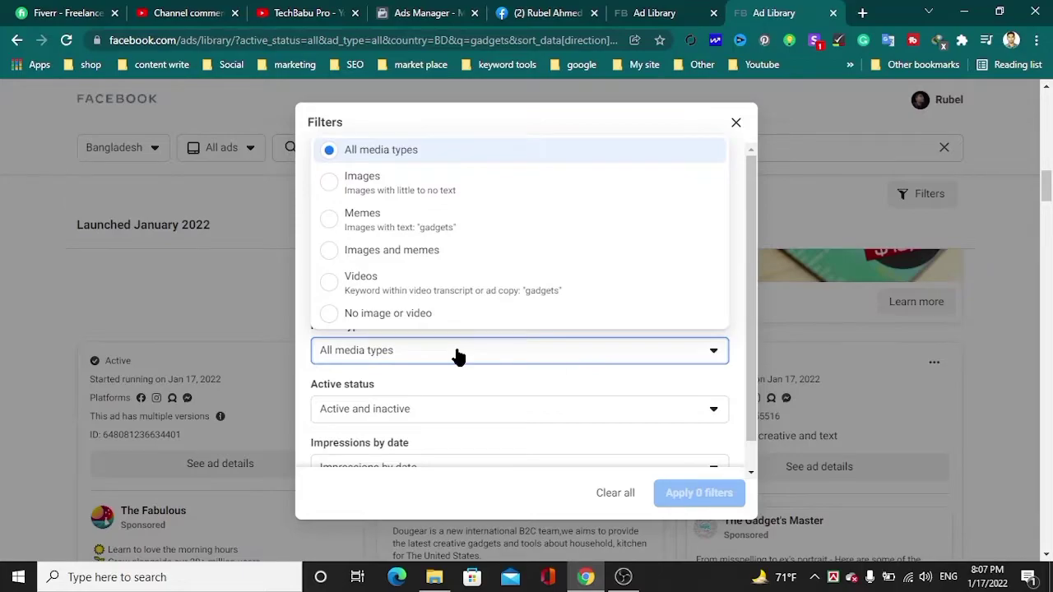
pyautogui.click(363, 278)
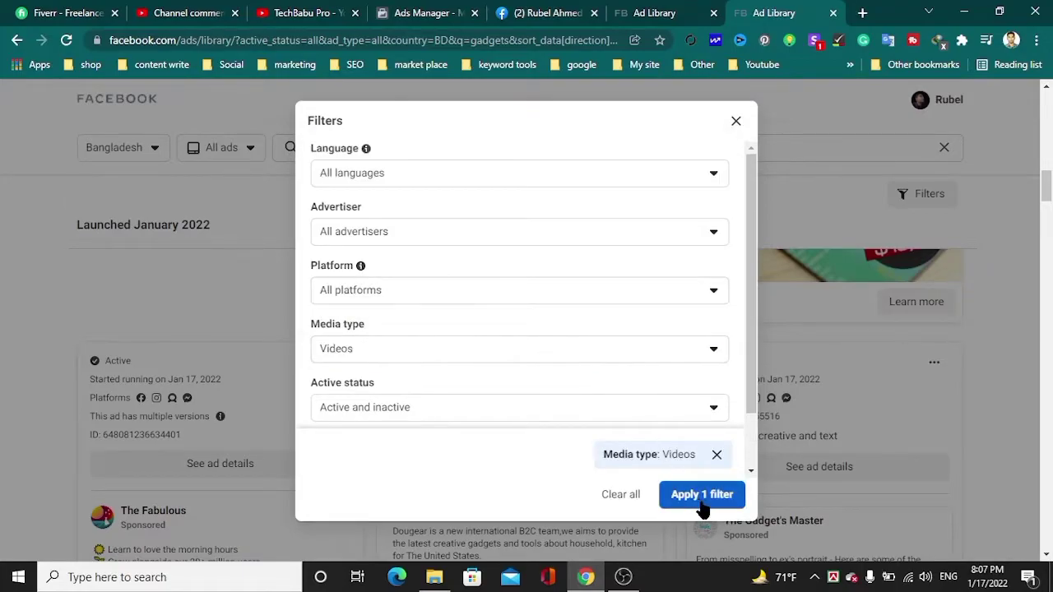
pyautogui.click(683, 496)
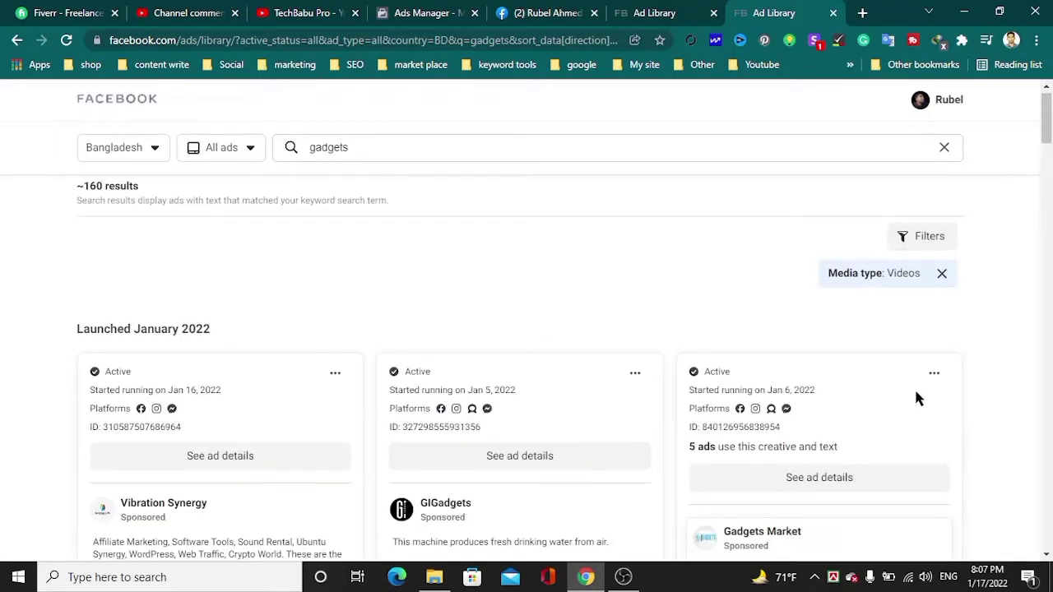
# - Look through the filtered video ads for gadgets and return to the first row of results
pyautogui.scroll(-1, 621, 359)
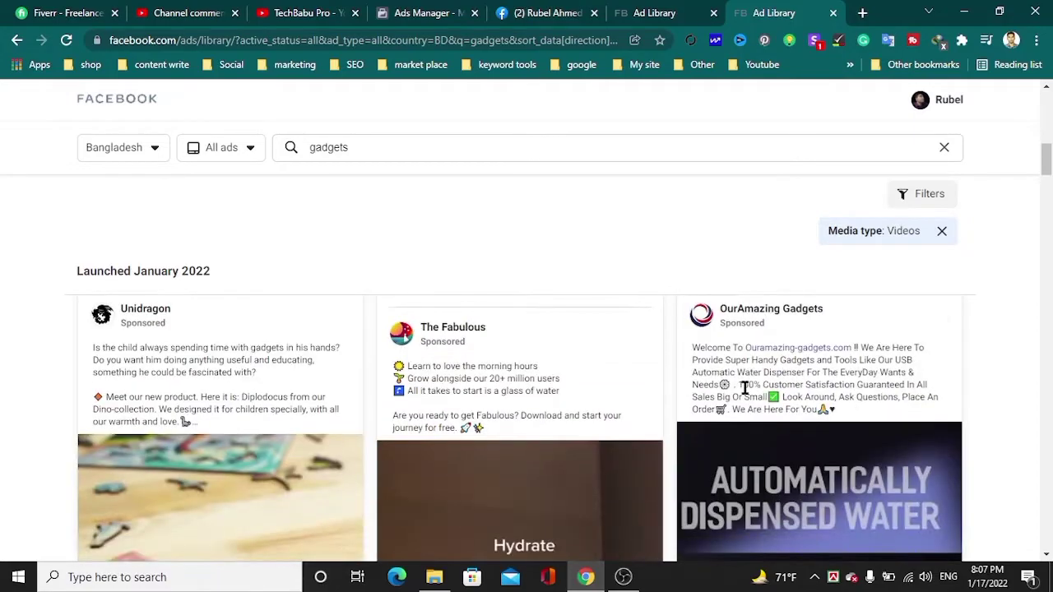
pyautogui.scroll(-6, 504, 464)
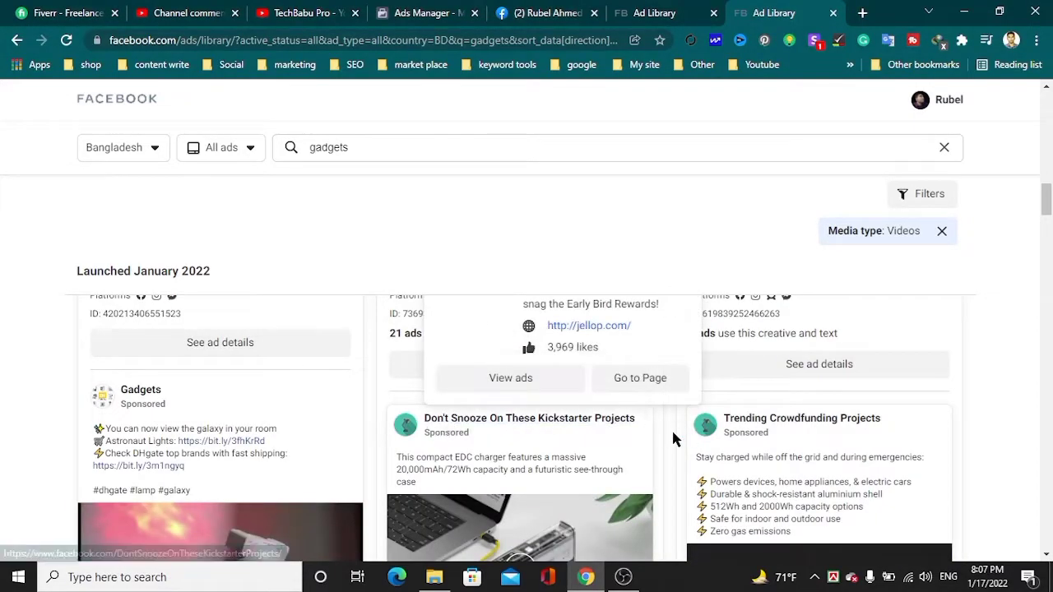
pyautogui.scroll(4, 568, 424)
pyautogui.scroll(3, 673, 420)
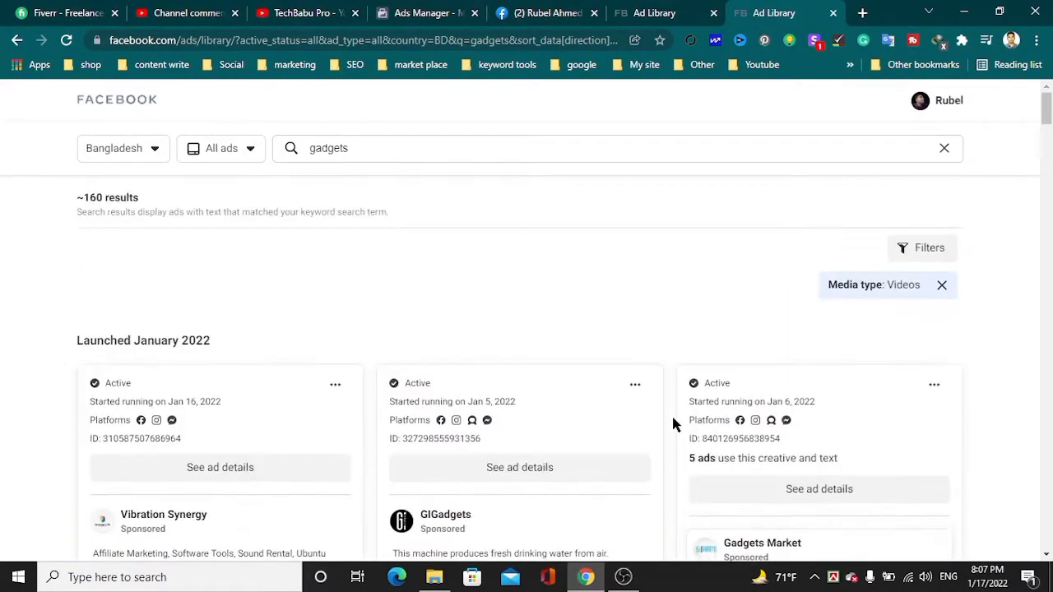
pyautogui.scroll(4, 673, 420)
pyautogui.scroll(-2, 673, 420)
pyautogui.scroll(2, 822, 398)
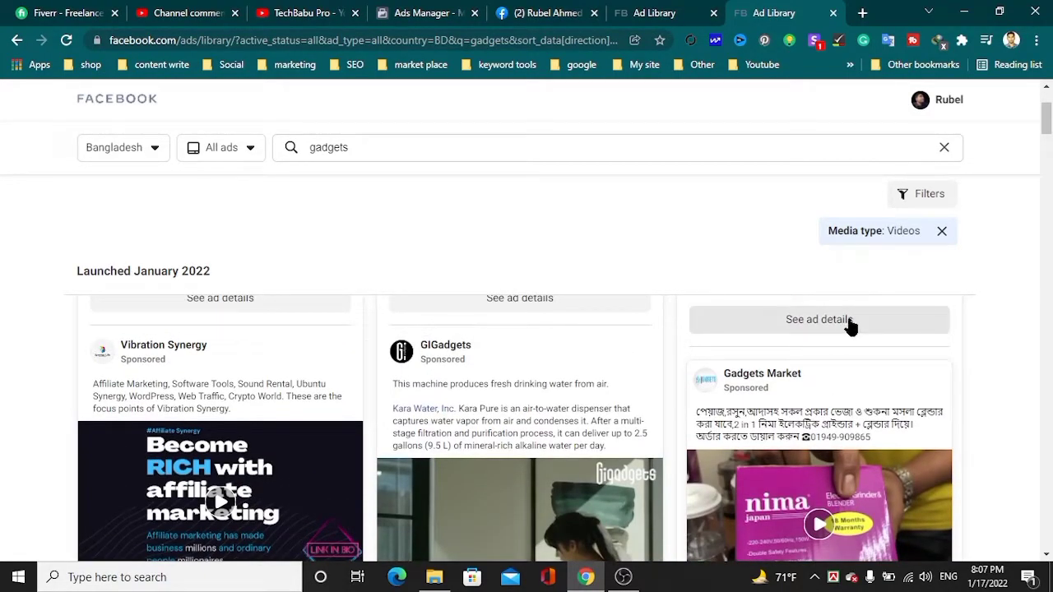
# - Open the ad details of the Gadgets Market grinder and blender ad and inspect the page with the browser's developer tools
pyautogui.click(849, 326)
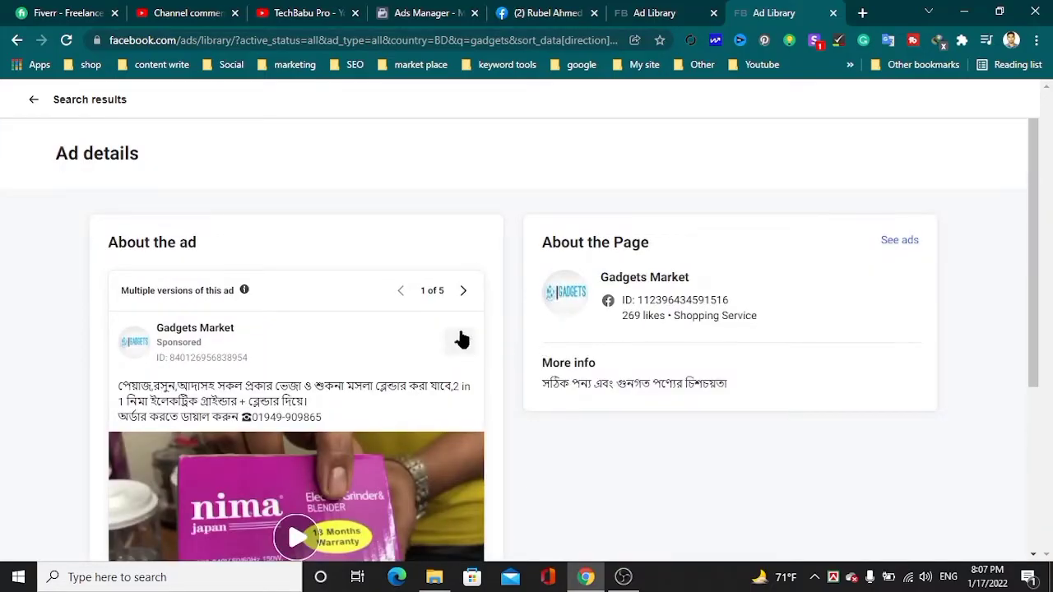
pyautogui.scroll(-3, 535, 296)
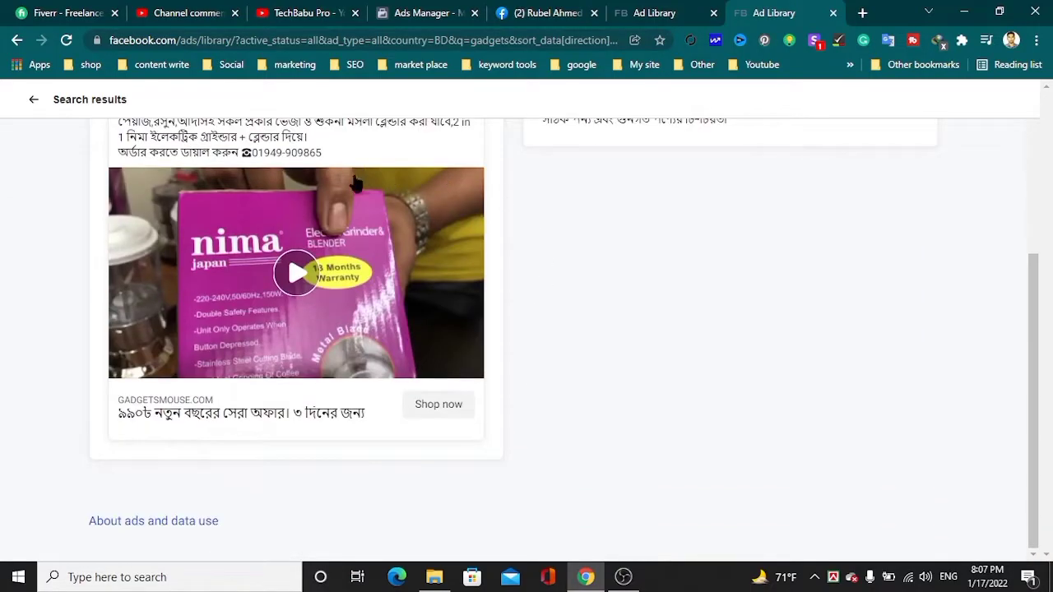
pyautogui.rightClick(555, 189)
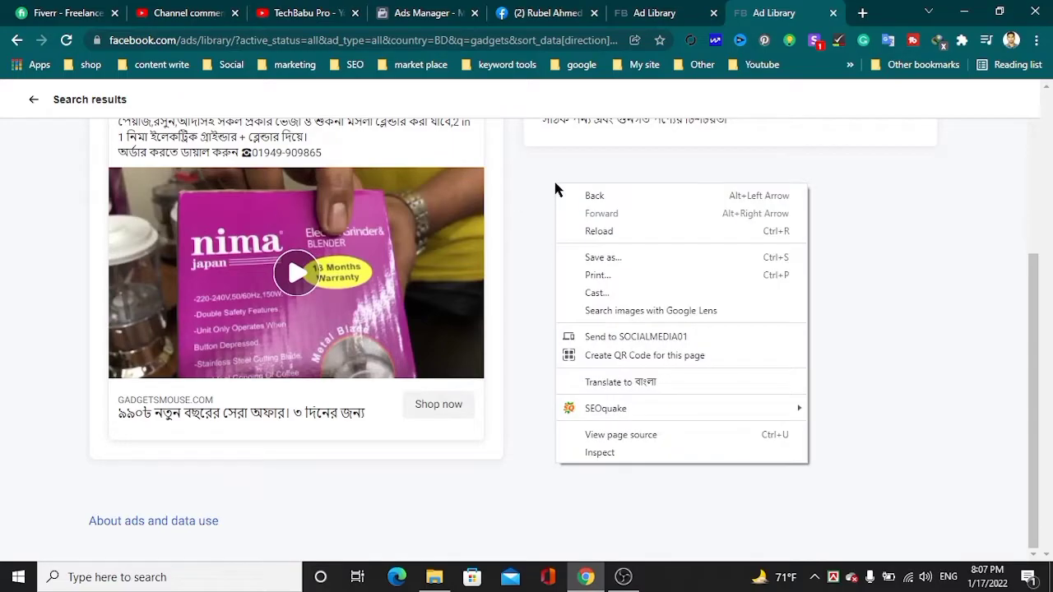
pyautogui.click(670, 454)
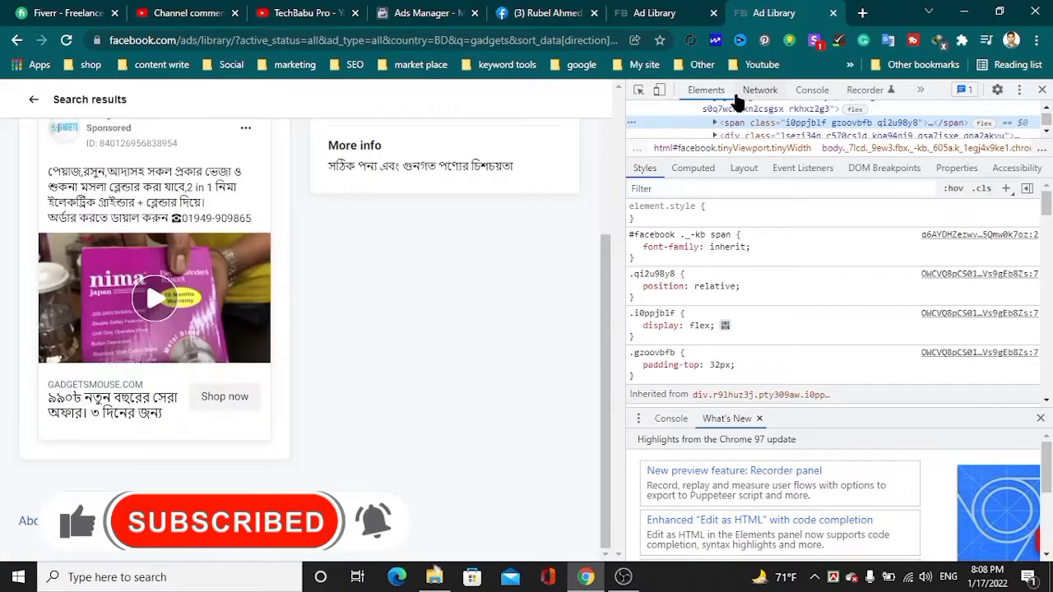
# - Switch the developer tools to network monitoring and play the grinder ad's video to capture its media request
pyautogui.click(920, 91)
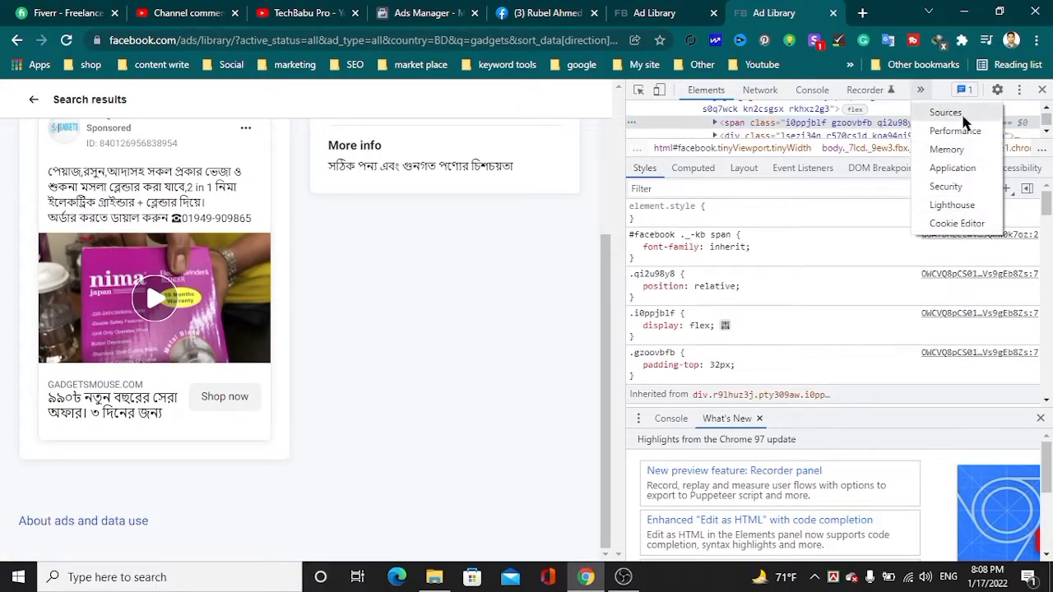
pyautogui.click(760, 90)
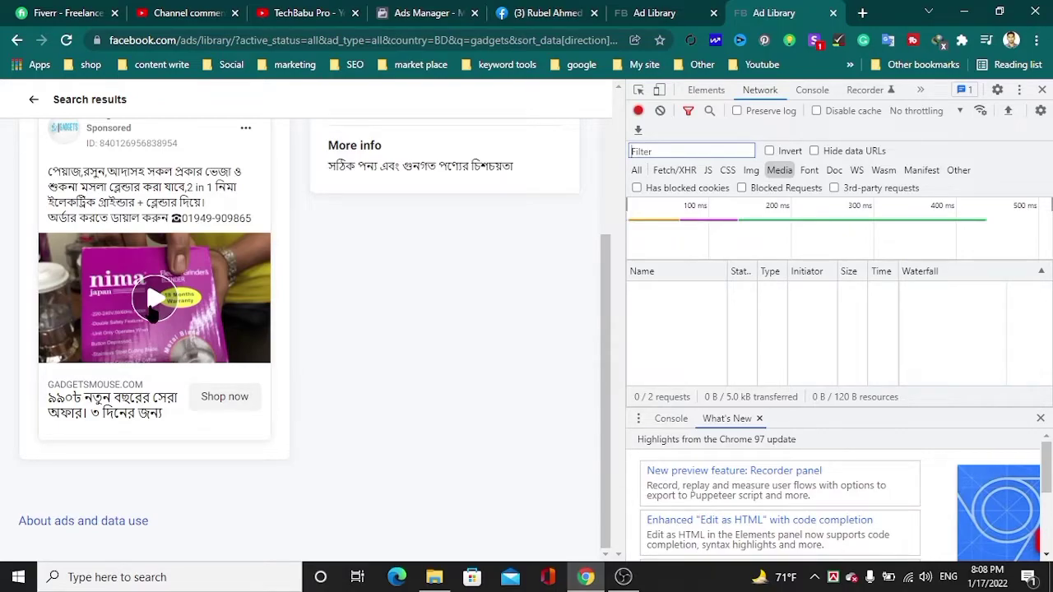
pyautogui.click(153, 315)
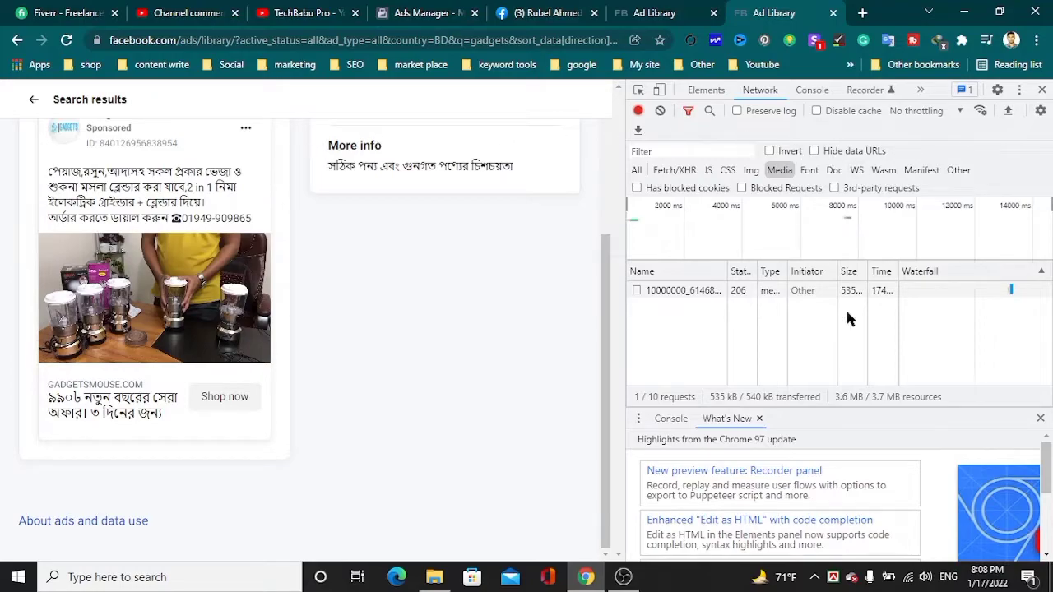
# - Open the captured media request in a new tab to download the video, and show the downloaded file in its folder
pyautogui.rightClick(689, 294)
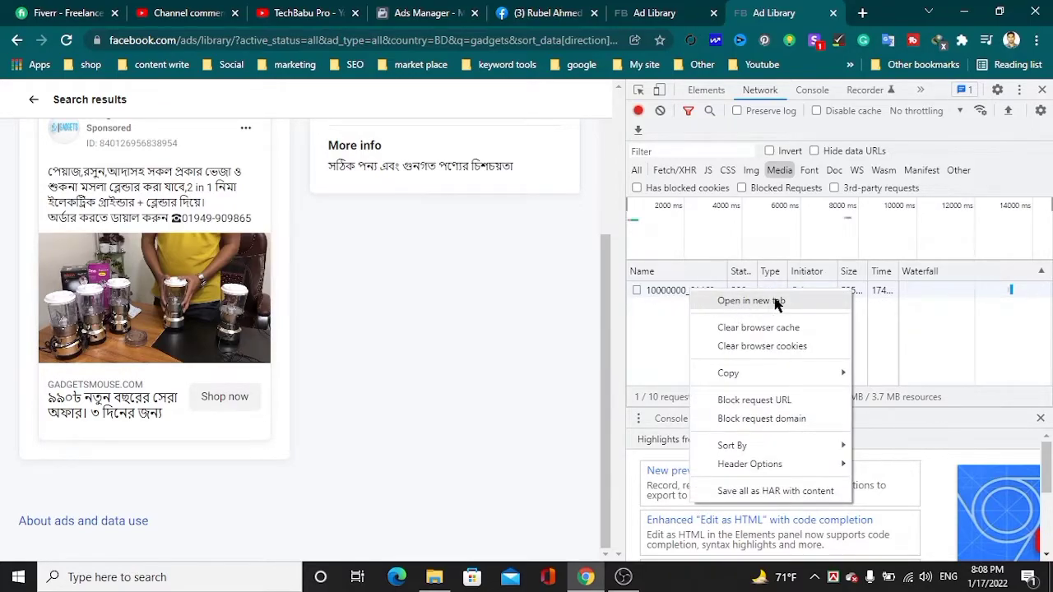
pyautogui.click(751, 301)
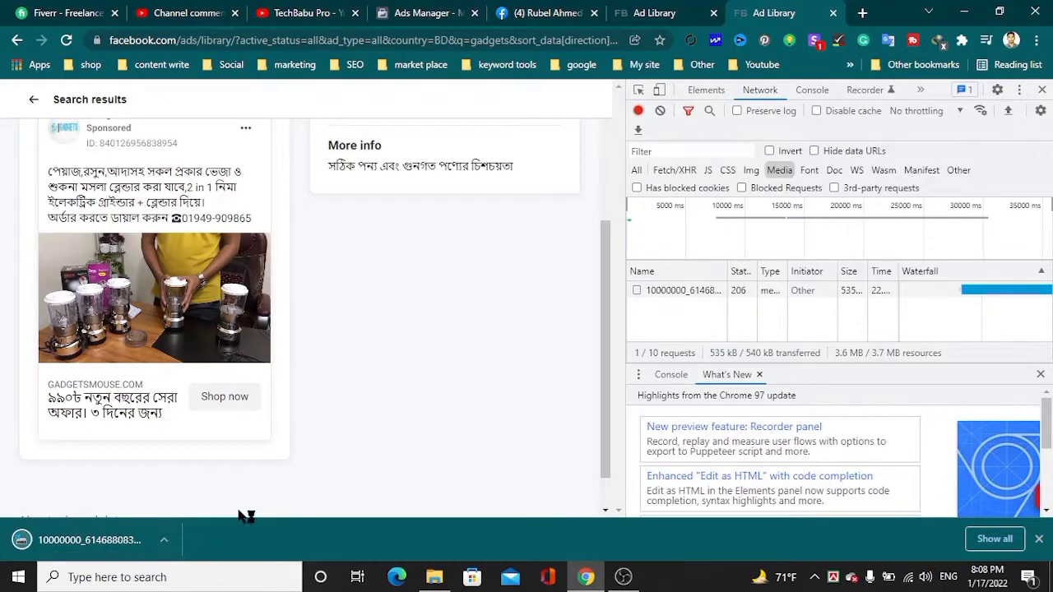
pyautogui.click(165, 540)
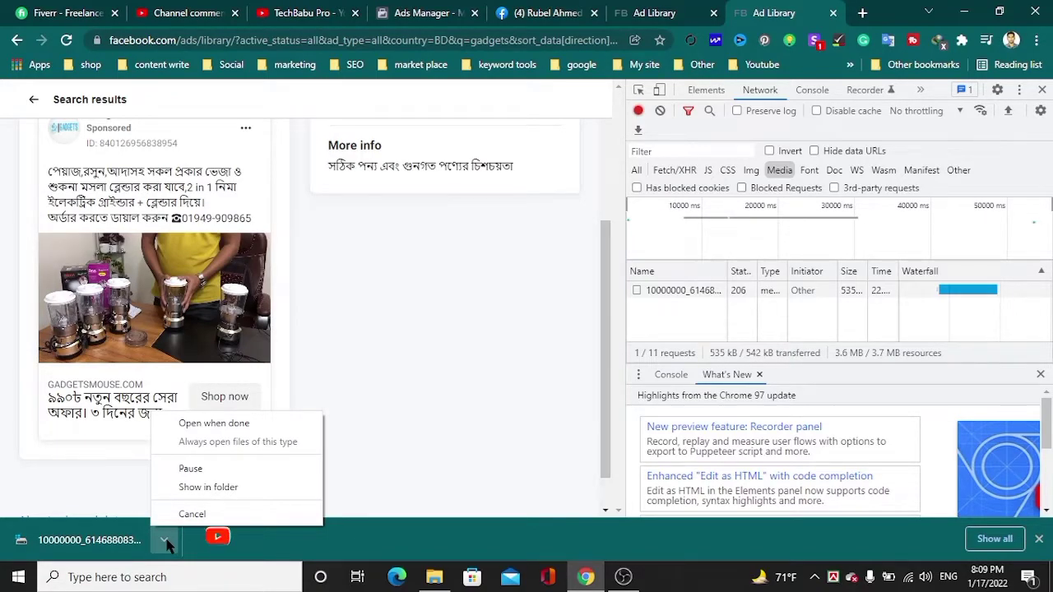
pyautogui.click(209, 488)
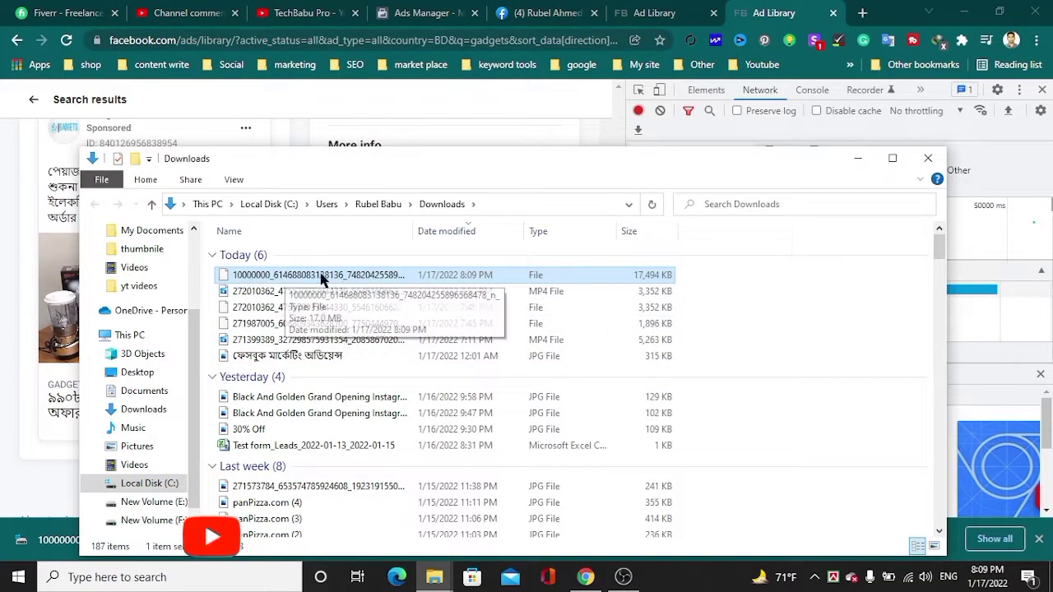
# - Add the .mp4 extension to the downloaded file's name, accepting the suggested "(2)" name, and play the video
pyautogui.rightClick(392, 274)
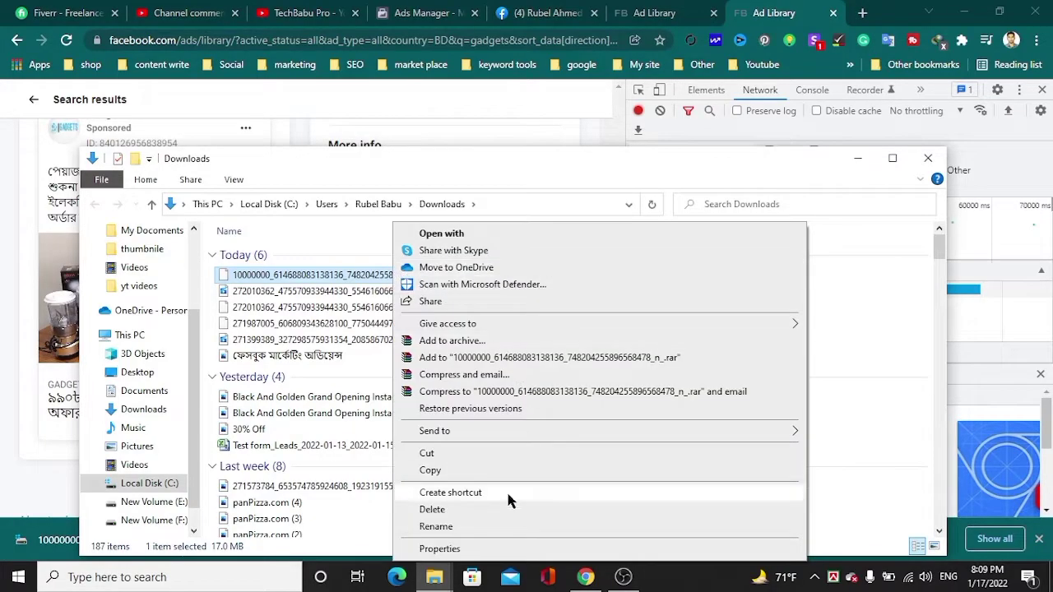
pyautogui.click(472, 527)
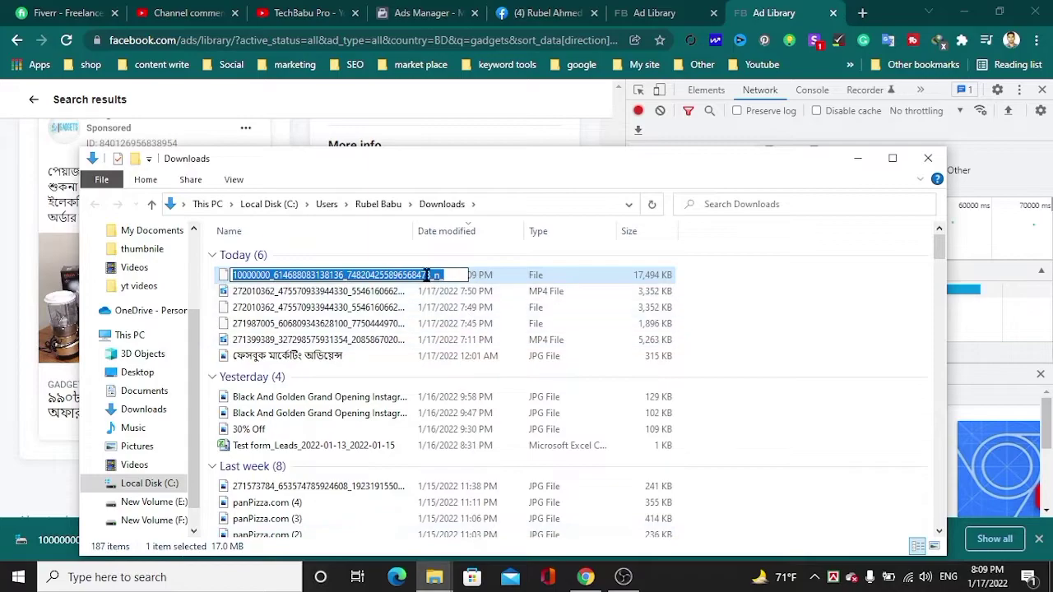
pyautogui.click(449, 278)
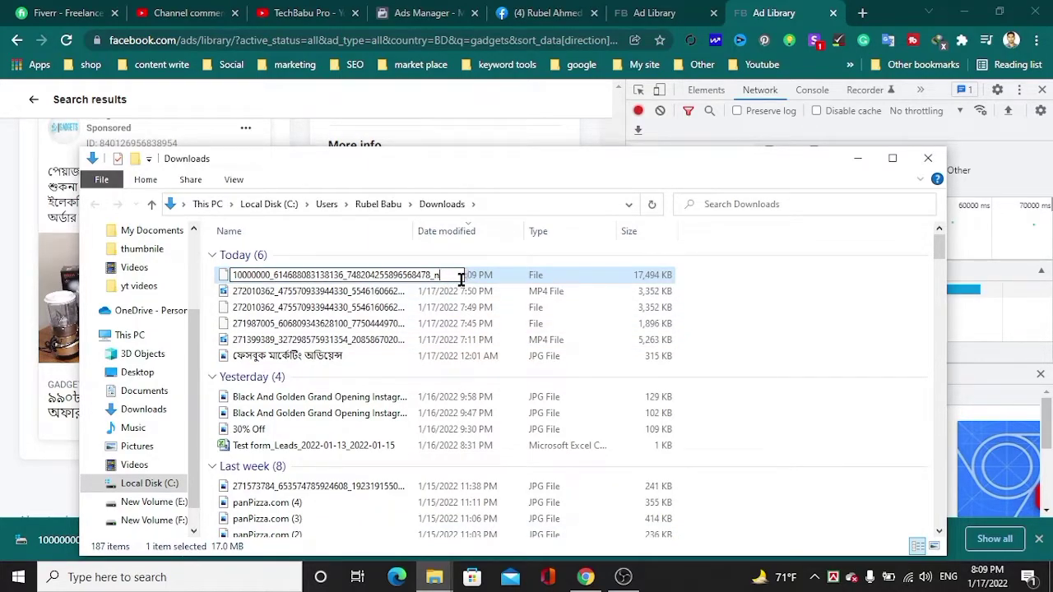
pyautogui.write('.mp4')
pyautogui.press('Return')
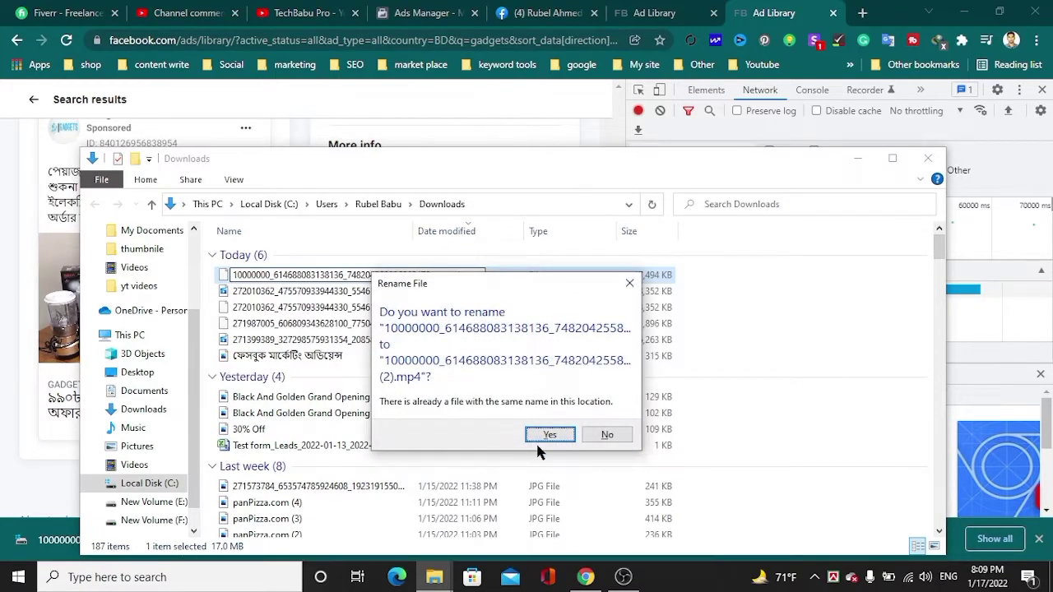
pyautogui.click(545, 433)
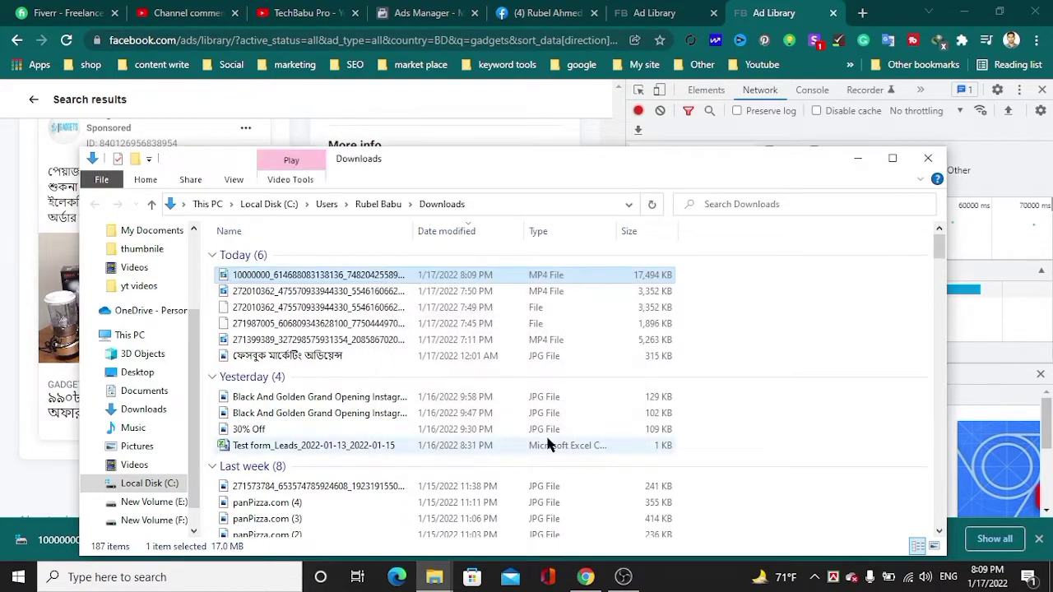
pyautogui.doubleClick(341, 279)
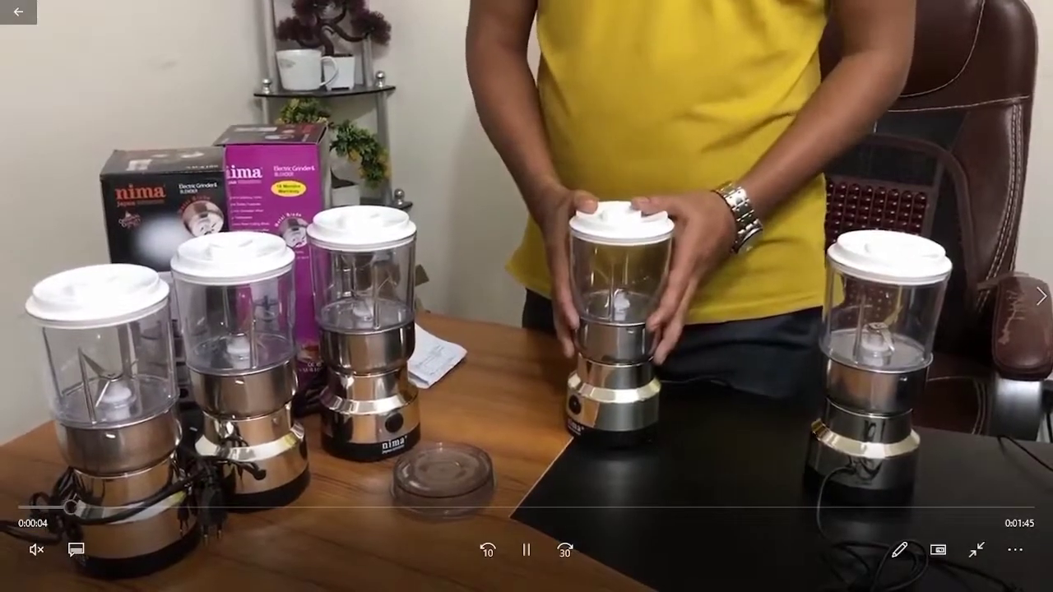